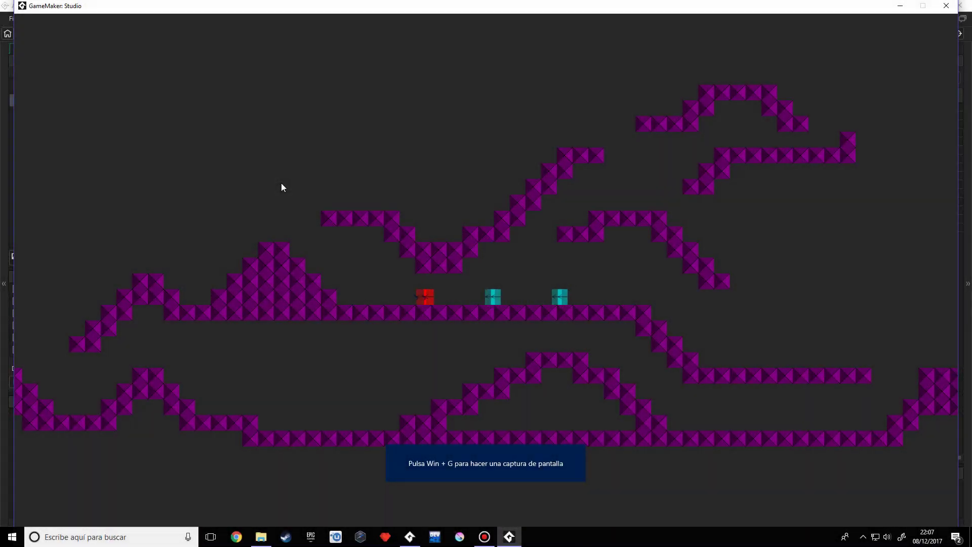
- Jump the red player up to the upper and right platforms, then run down the slope
key("Left")
key("Up")
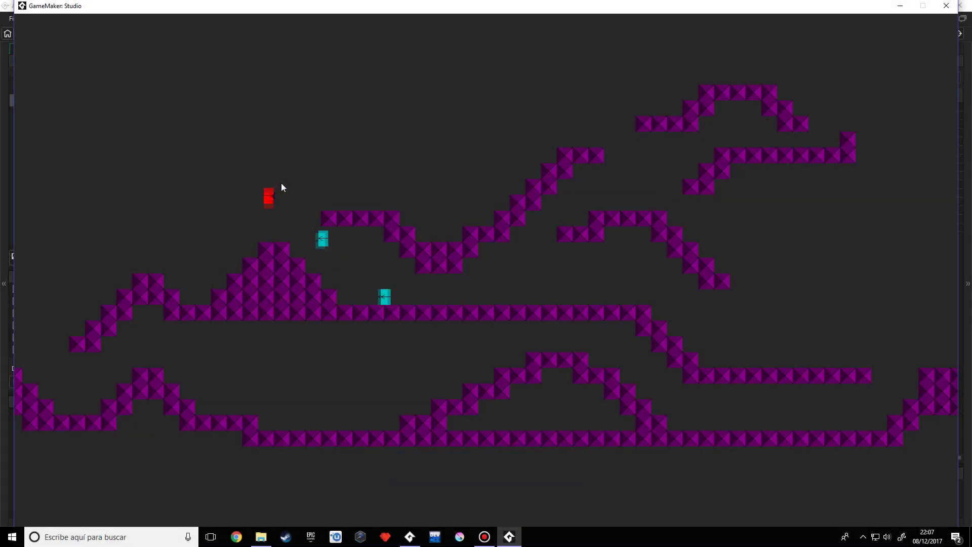
key("Right")
key("Up")
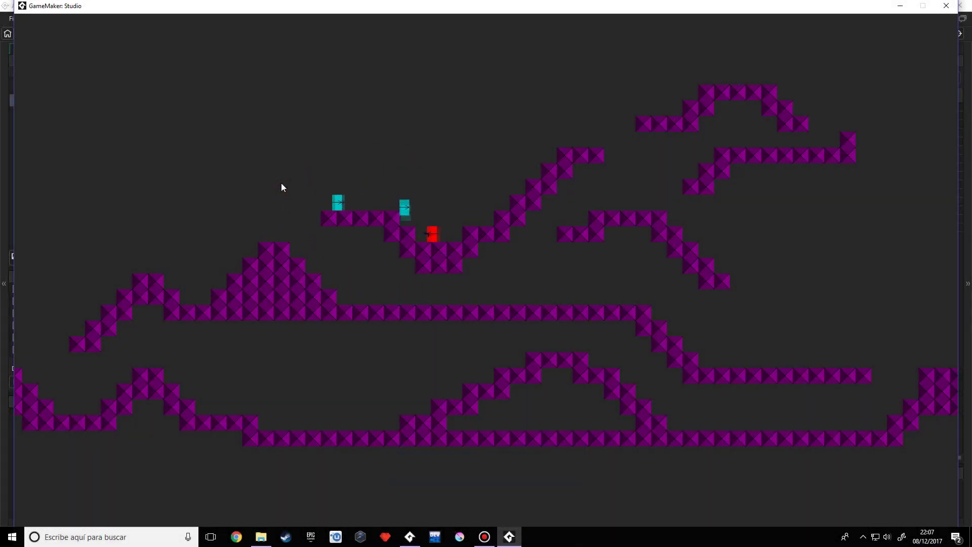
key("Right")
key("Up")
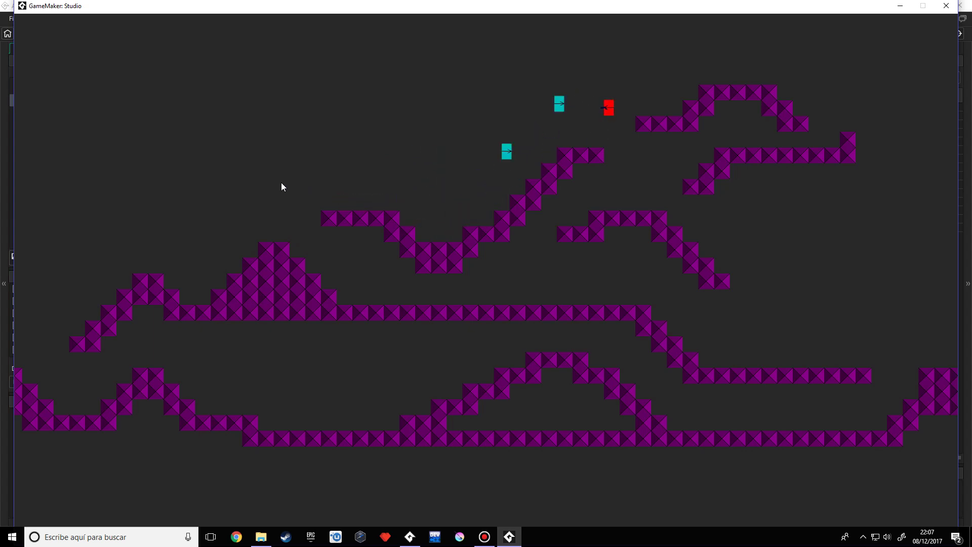
key("Right")
key("Up")
key("Right")
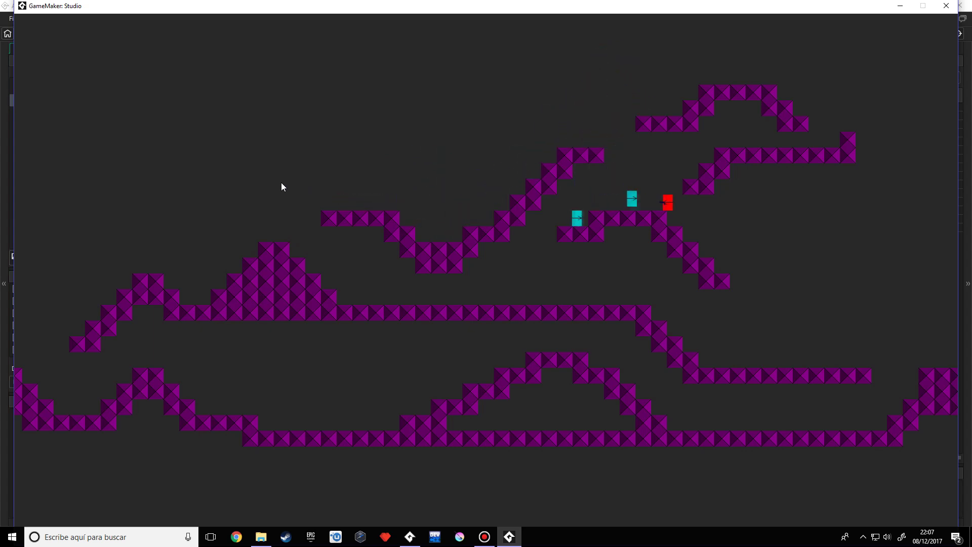
key("Right")
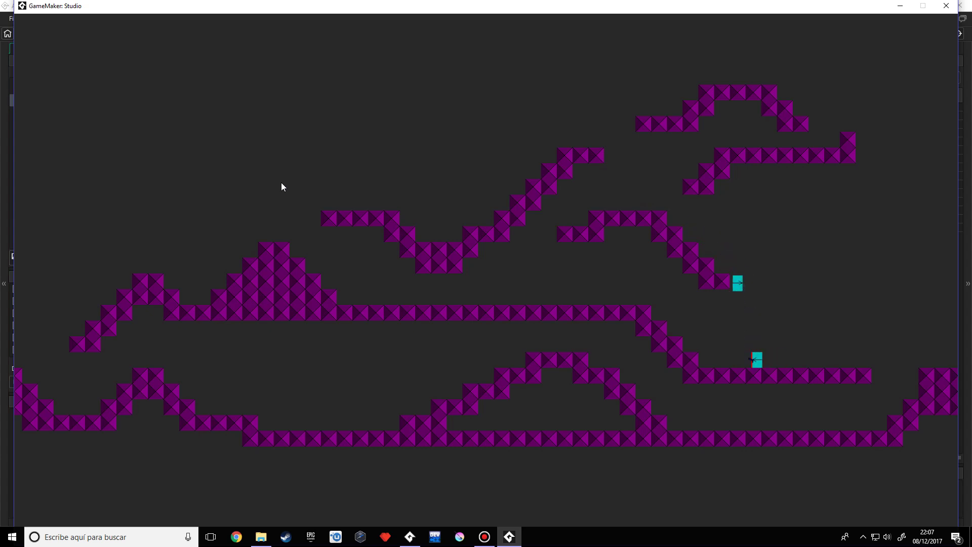
- Bring the red player back left across the middle platform and pyramid to the leftmost ledge
key("Left")
key("Up")
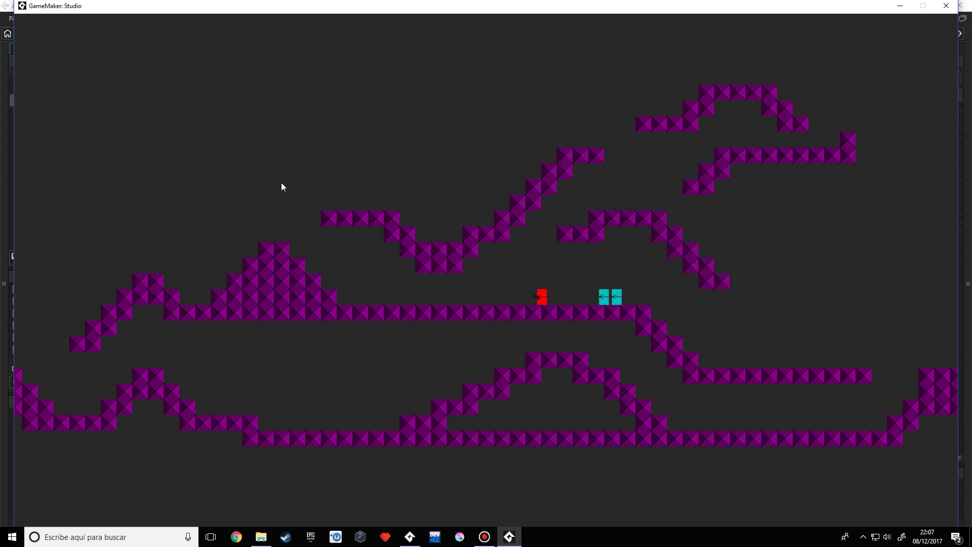
key("Left")
key("Up")
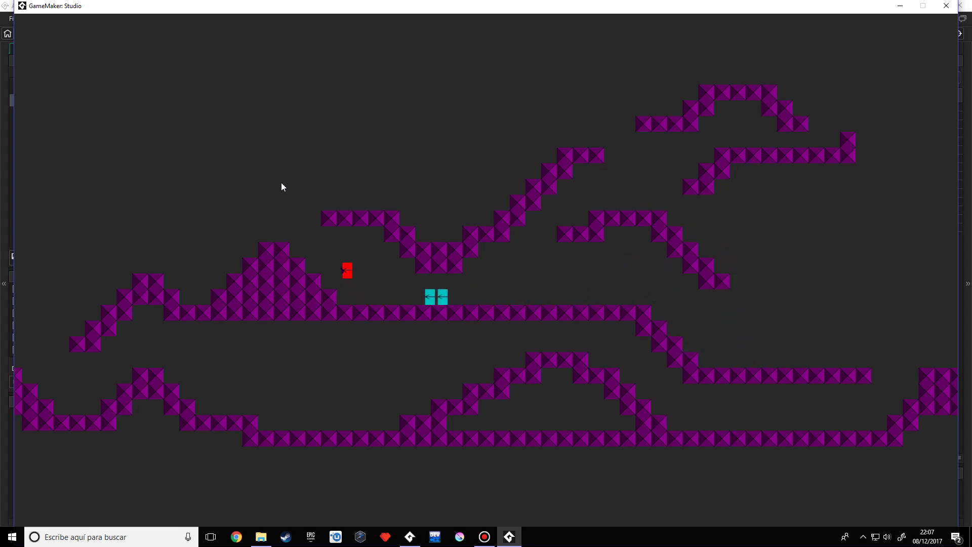
key("Left")
key("Up")
key("Up")
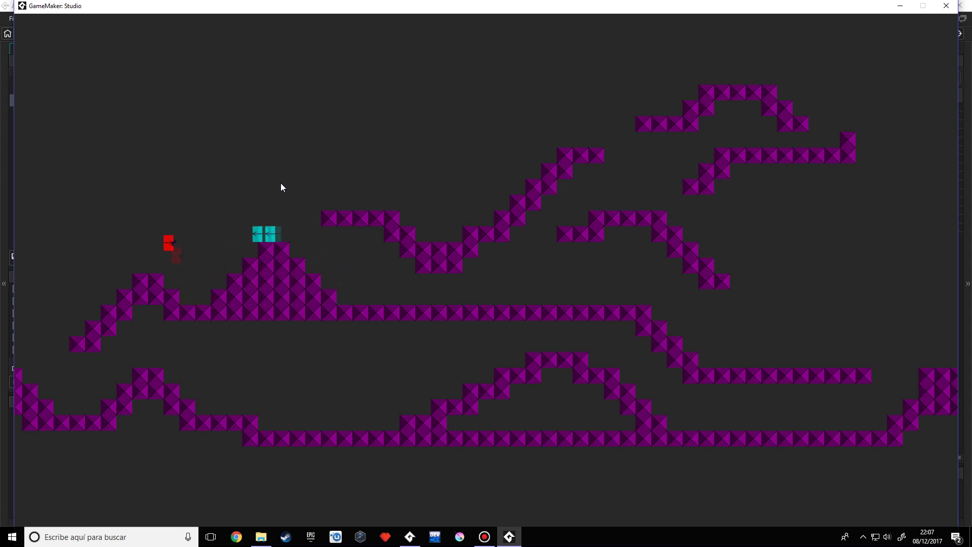
key("Left")
key("Right")
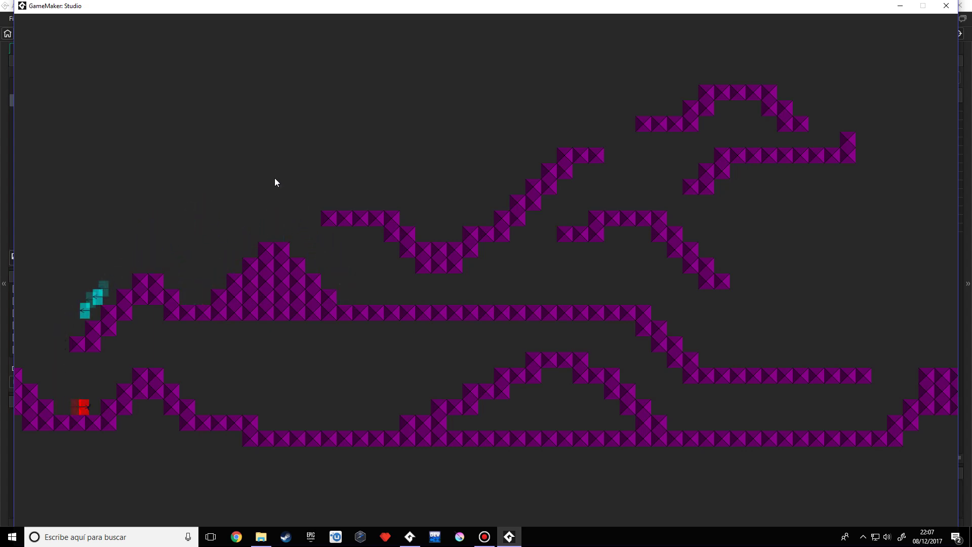
key("Up")
key("Left")
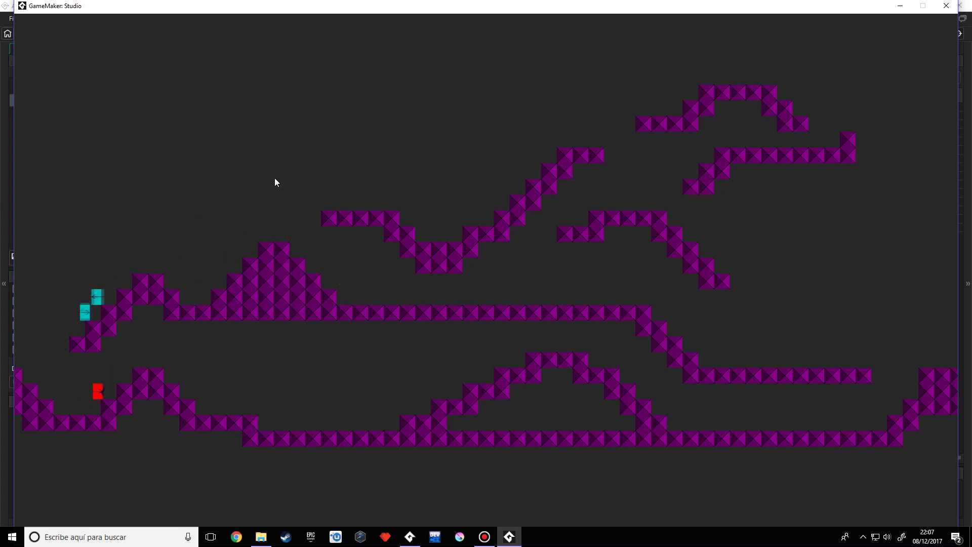
key("Left")
key("Up")
- Run the red player right over the bump toward the right-hand slope, then back left onto the hilltop
key("Up")
key("Right")
key("Up")
key("Right")
key("Up")
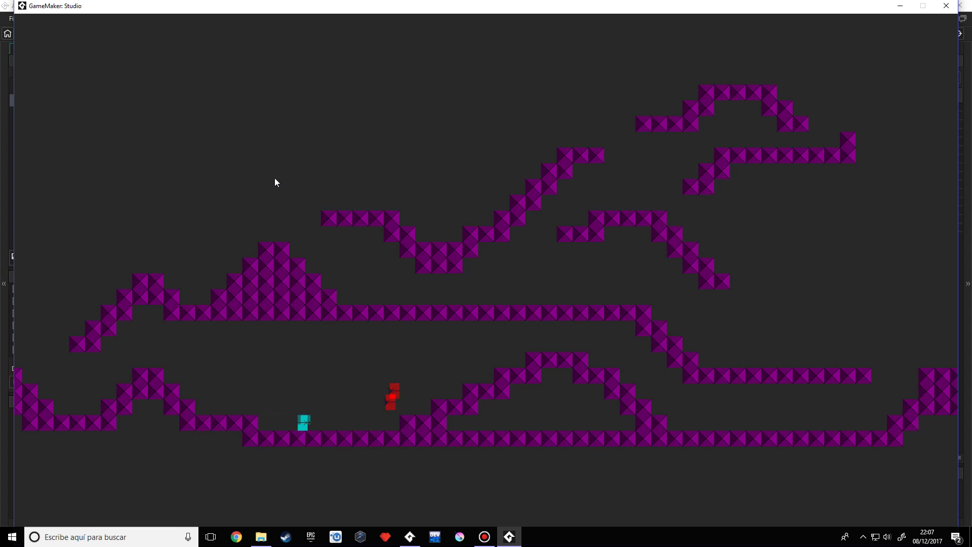
key("Right")
key("Up")
key("Up")
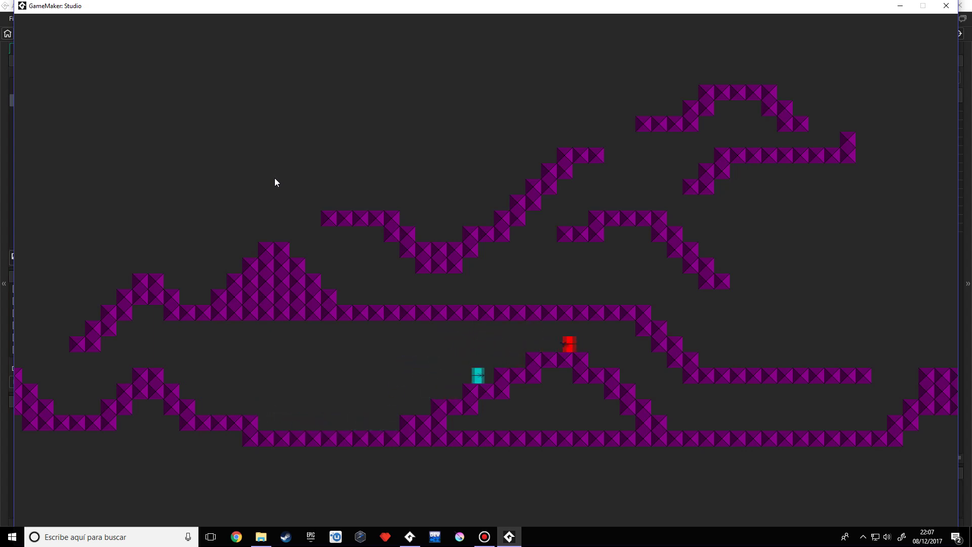
key("Right")
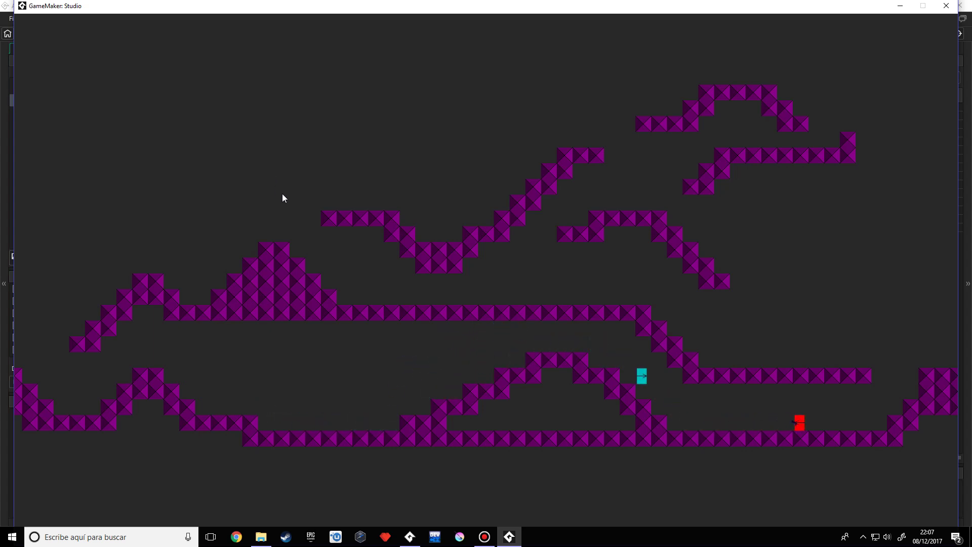
key("Right")
key("Up")
key("Left")
key("Up")
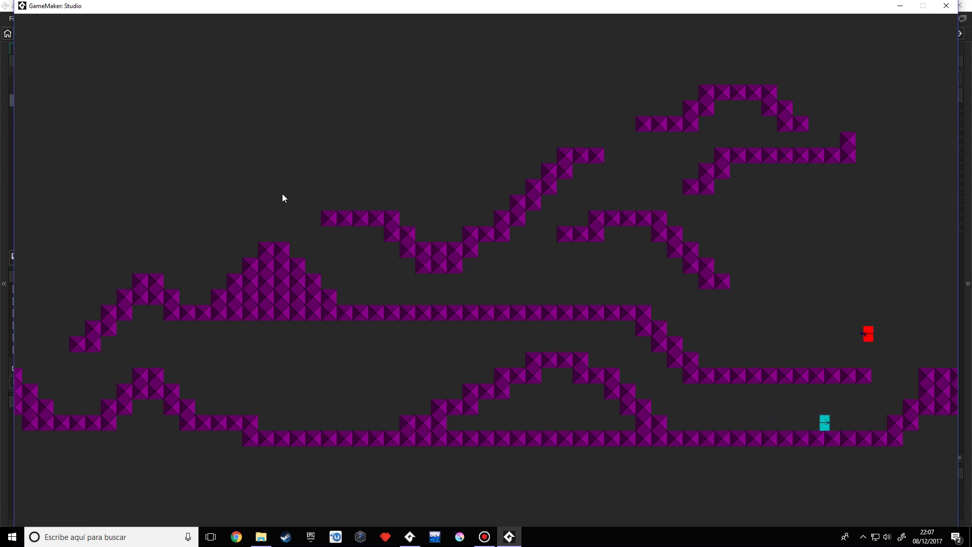
key("Left")
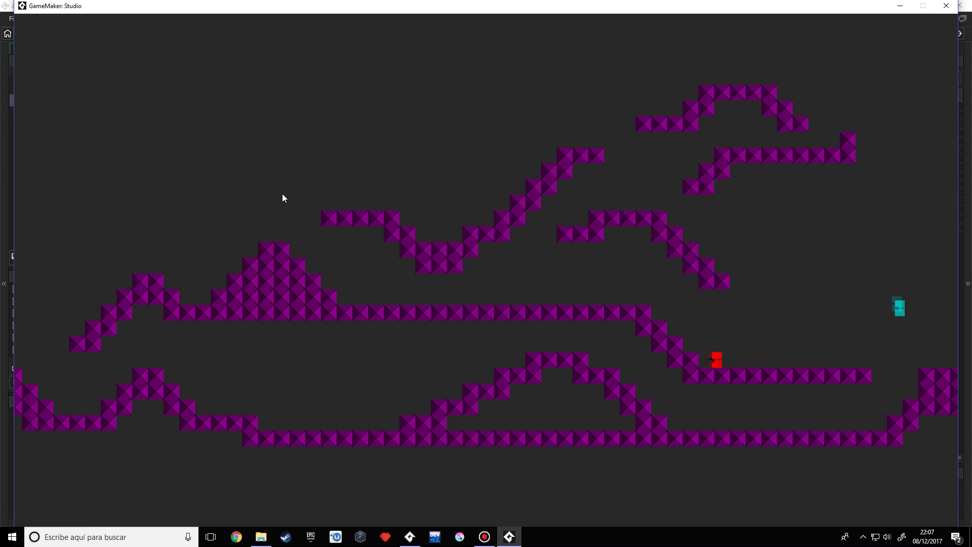
key("Up")
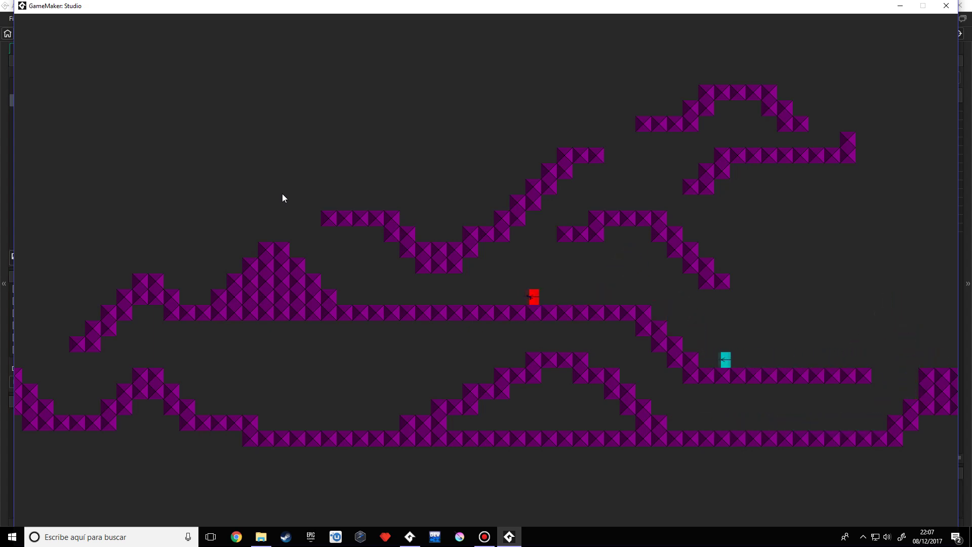
key("Up")
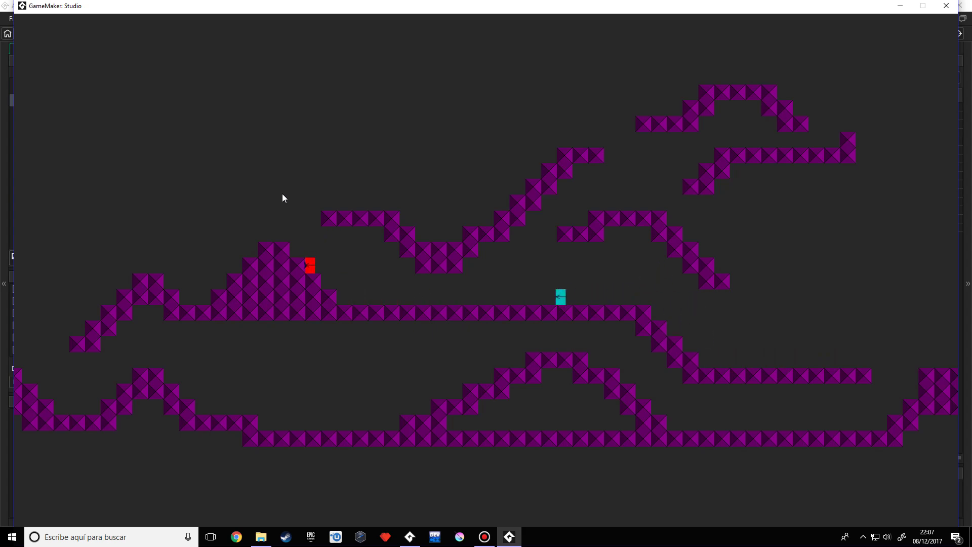
key("Up")
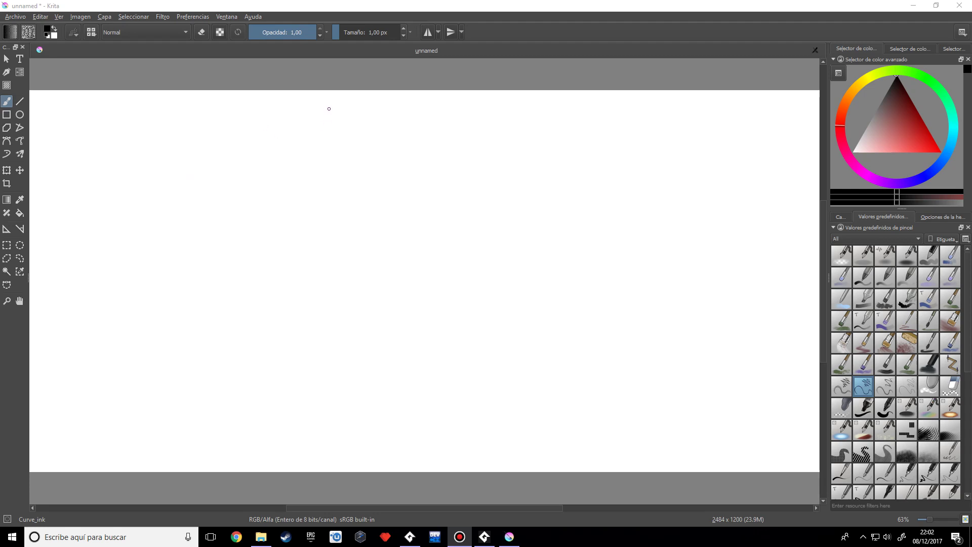
- Draw a box outline and divide it into a 3x3 grid with one horizontal and two vertical lines
mouse_move(331, 109)
left_mouse_down()
mouse_move(328, 181)
mouse_move(342, 189)
mouse_move(410, 186)
mouse_move(404, 121)
mouse_move(335, 116)
mouse_move(346, 140)
mouse_move(396, 147)
left_mouse_up()
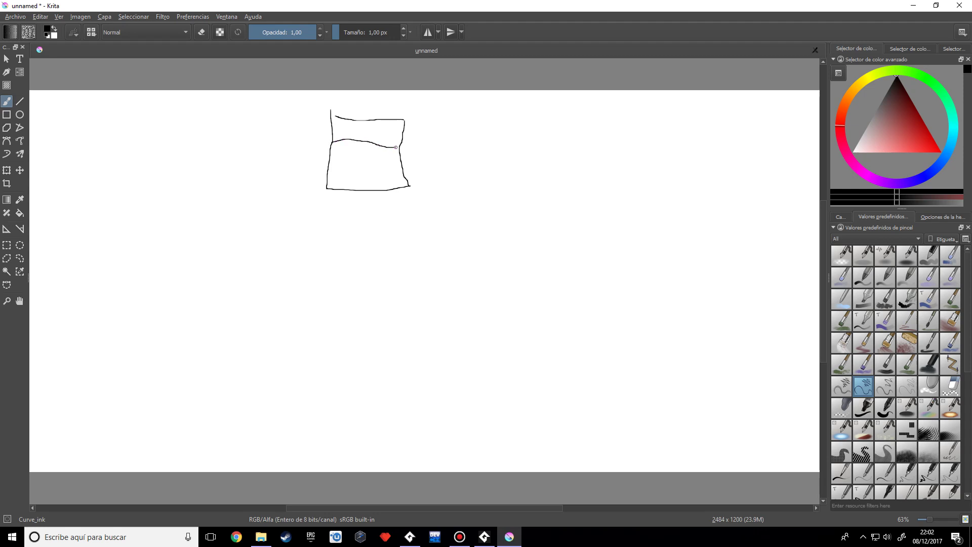
left_click_drag(328, 164, 403, 164)
left_click_drag(351, 186, 353, 112)
left_click_drag(381, 193, 373, 116)
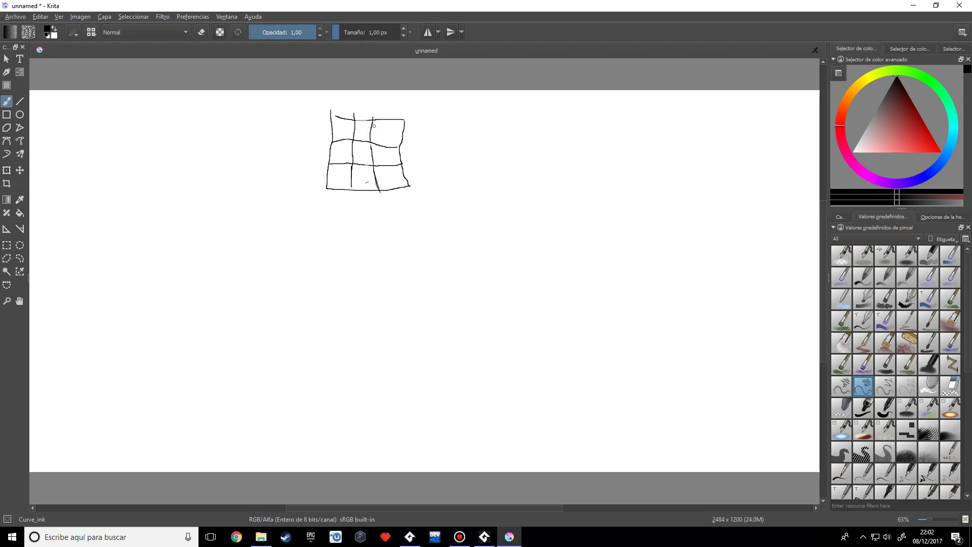
- Mark the grid's centre, bottom-left and middle-right cells with small ink strokes
mouse_move(363, 154)
left_mouse_down()
mouse_move(355, 153)
mouse_move(369, 153)
left_mouse_up()
left_click_drag(338, 176, 341, 176)
left_click_drag(391, 155, 384, 156)
- Draw three long horizontal platform lines at middle, higher and lowest levels
left_click_drag(583, 353, 160, 355)
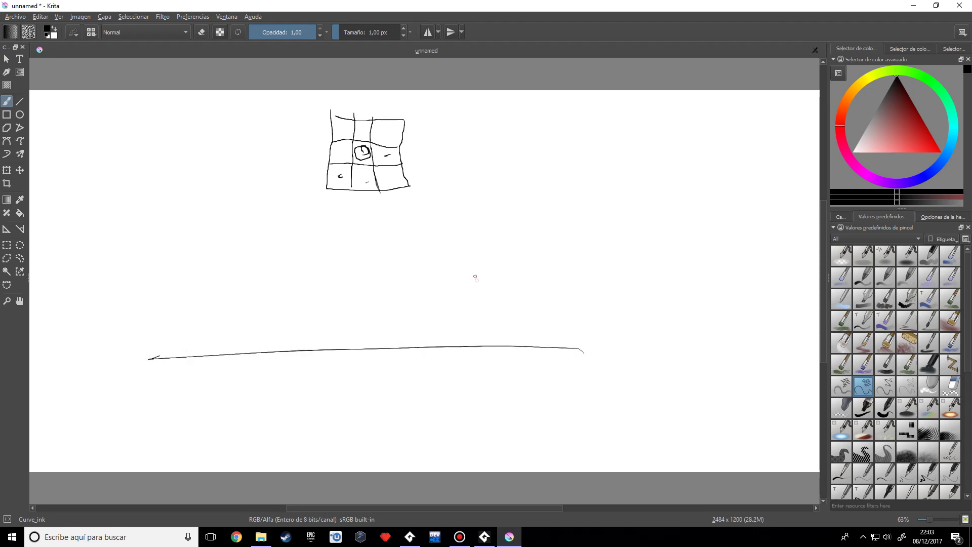
left_click_drag(566, 262, 265, 272)
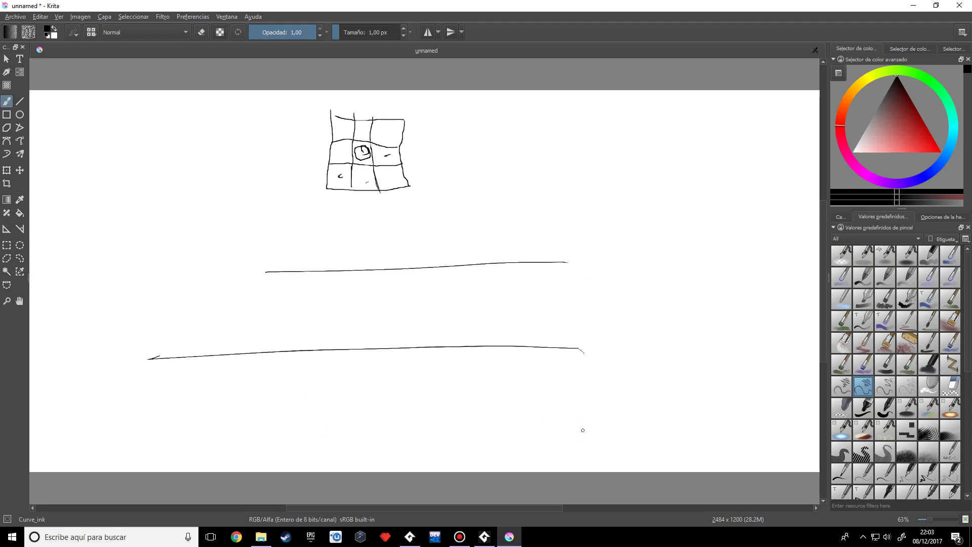
mouse_move(525, 421)
left_mouse_down()
mouse_move(540, 425)
mouse_move(86, 423)
left_mouse_up()
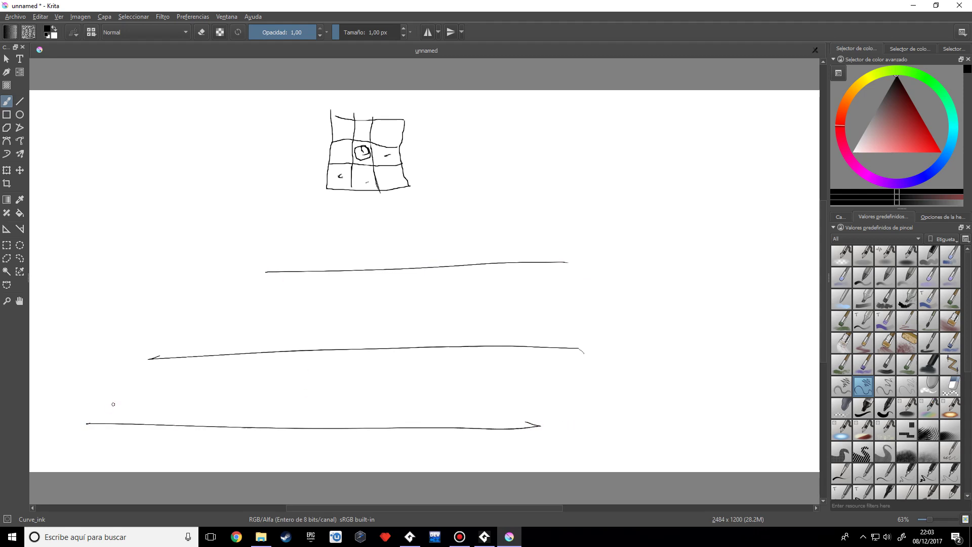
- Add a short ledge, a rising step and a small block, then switch the brush colour to red
left_click_drag(229, 312, 162, 309)
mouse_move(105, 419)
left_mouse_down()
mouse_move(113, 392)
mouse_move(61, 392)
mouse_move(76, 367)
mouse_move(34, 365)
left_mouse_up()
mouse_move(319, 350)
left_mouse_down()
mouse_move(326, 319)
mouse_move(385, 320)
mouse_move(384, 344)
left_mouse_up()
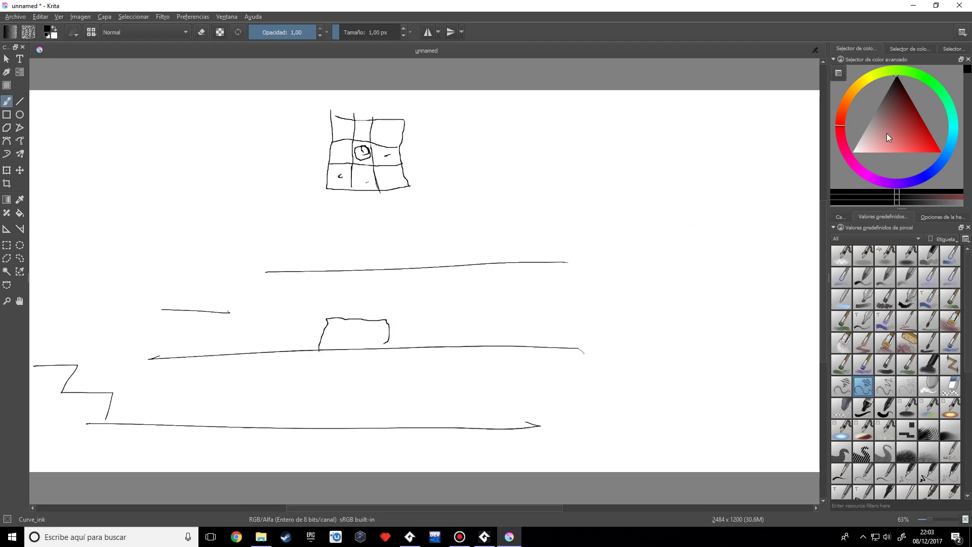
left_click_drag(887, 133, 915, 136)
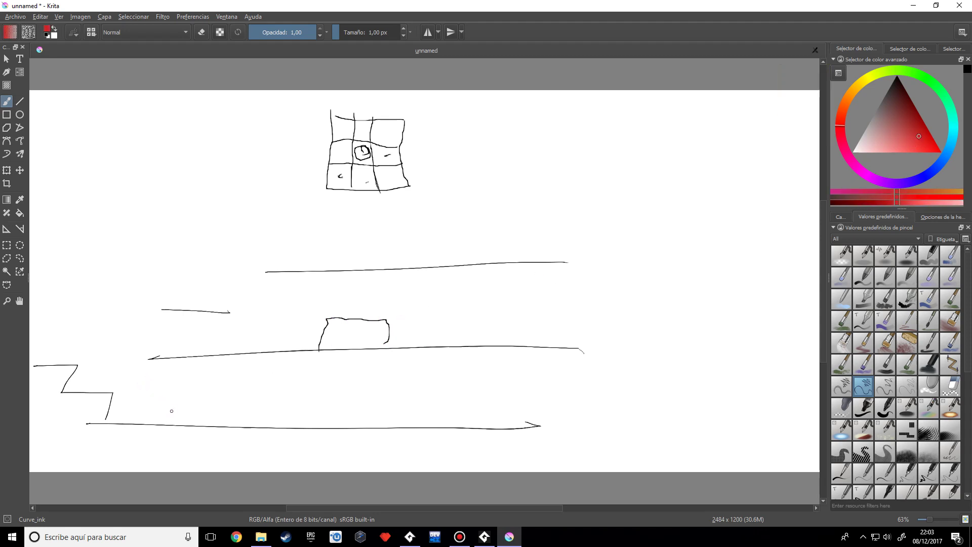
- Draw two red player markers, a left-pointing red arrow from the block and a dashed red jump arc
mouse_move(180, 389)
left_mouse_down()
mouse_move(197, 389)
mouse_move(194, 408)
mouse_move(180, 388)
left_mouse_up()
mouse_move(311, 333)
left_mouse_down()
mouse_move(223, 328)
mouse_move(237, 319)
left_mouse_up()
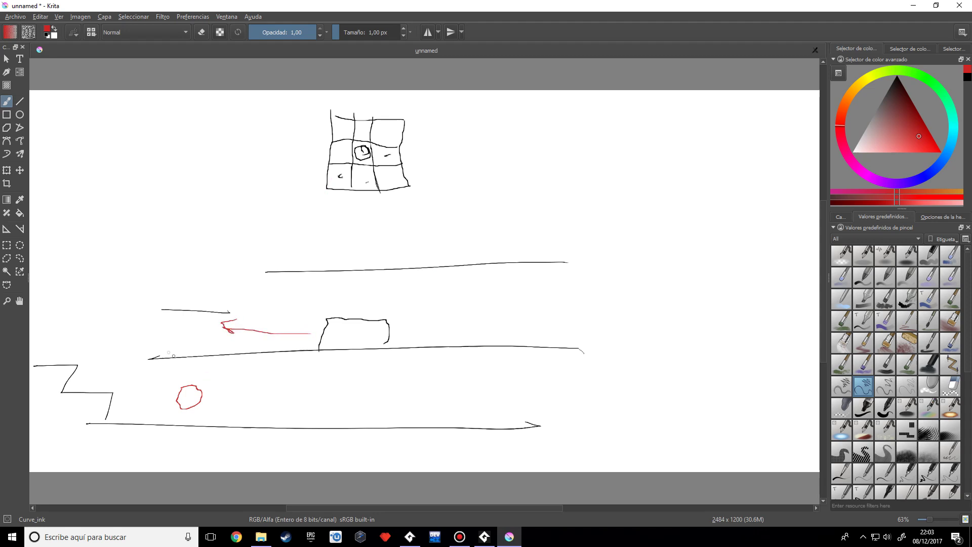
mouse_move(174, 357)
left_mouse_down()
mouse_move(156, 337)
mouse_move(153, 357)
left_mouse_up()
mouse_move(143, 337)
left_mouse_down()
mouse_move(118, 317)
mouse_move(93, 318)
left_mouse_up()
mouse_move(142, 355)
left_mouse_down()
mouse_move(133, 361)
mouse_move(137, 383)
left_mouse_up()
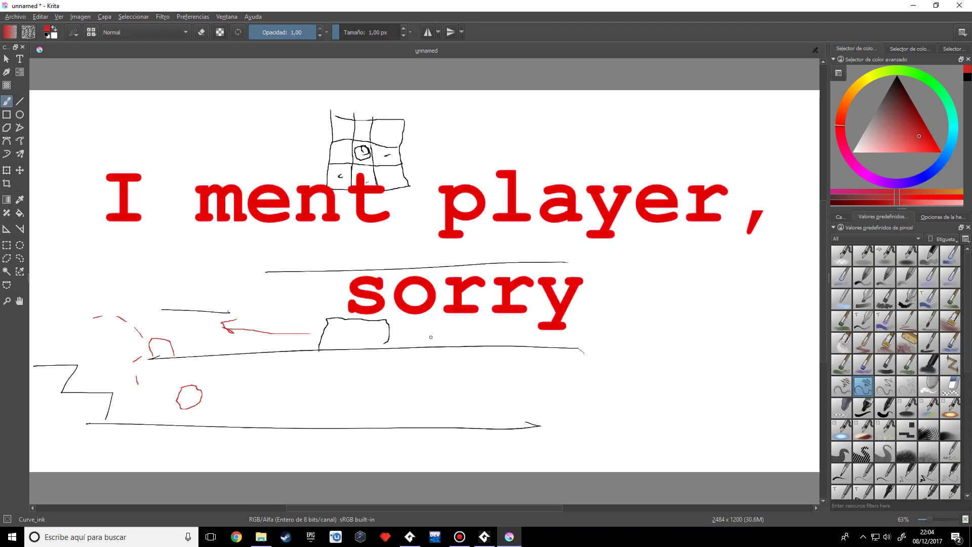
- Add red markers at the middle platform's right end and above the top platform, with right and rising arrows
mouse_move(522, 314)
left_mouse_down()
mouse_move(544, 337)
mouse_move(523, 316)
left_mouse_up()
left_click_drag(421, 328, 457, 328)
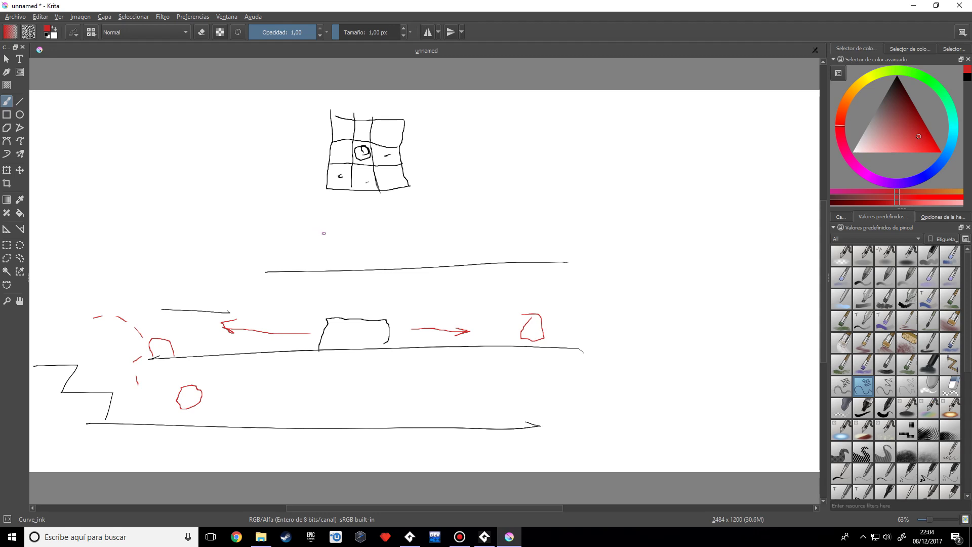
mouse_move(323, 233)
left_mouse_down()
mouse_move(343, 233)
mouse_move(345, 244)
mouse_move(326, 235)
left_mouse_up()
mouse_move(267, 340)
left_mouse_down()
mouse_move(232, 292)
mouse_move(227, 304)
mouse_move(254, 265)
mouse_move(275, 258)
left_mouse_up()
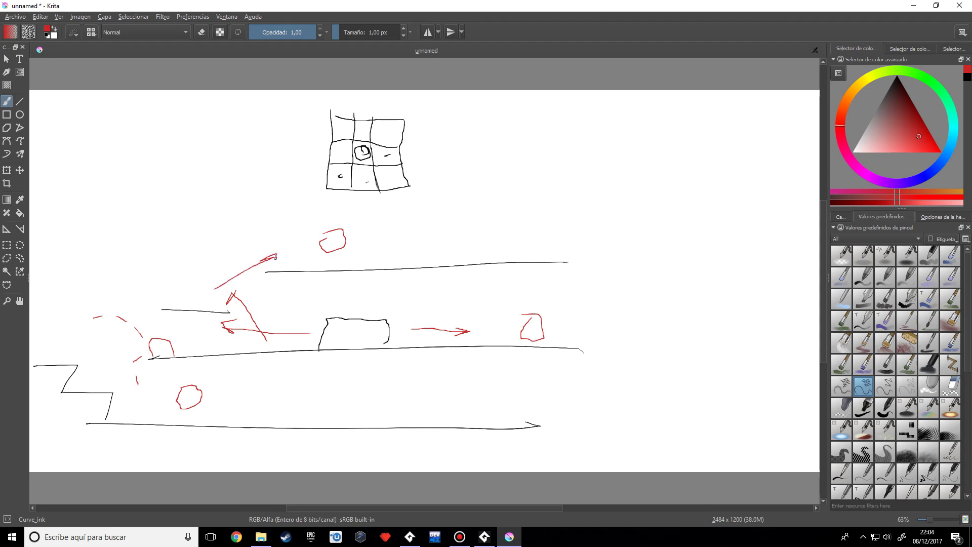